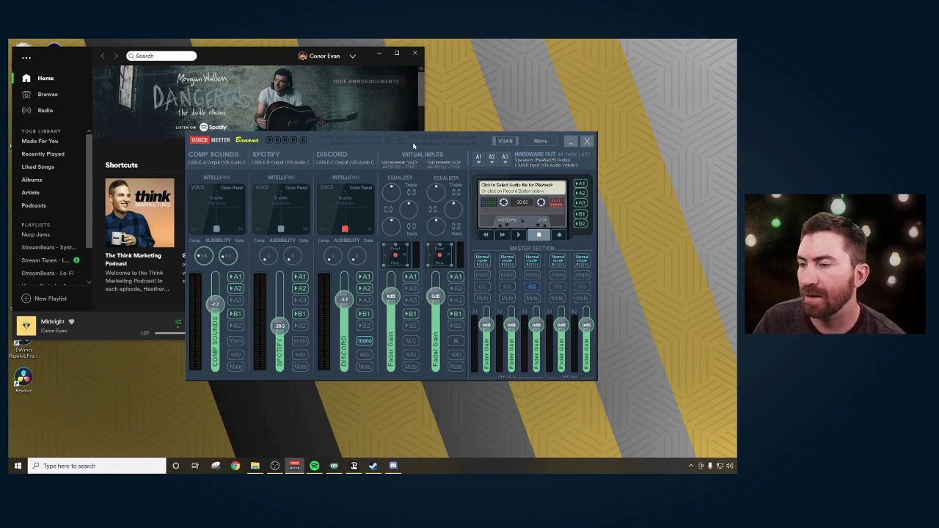
Check VoiceMeeter's Menu without changing anything, then bring Spotify forward and open Windows search
click(540, 141)
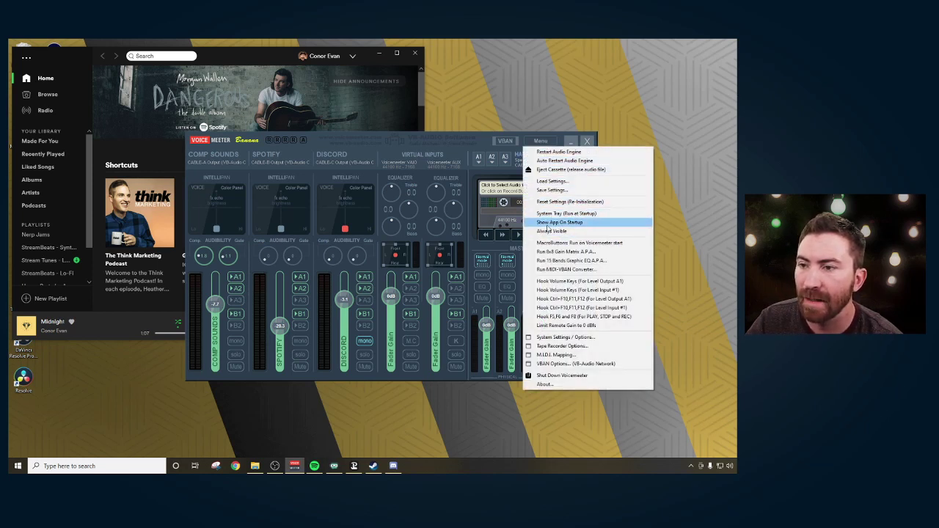
click(493, 133)
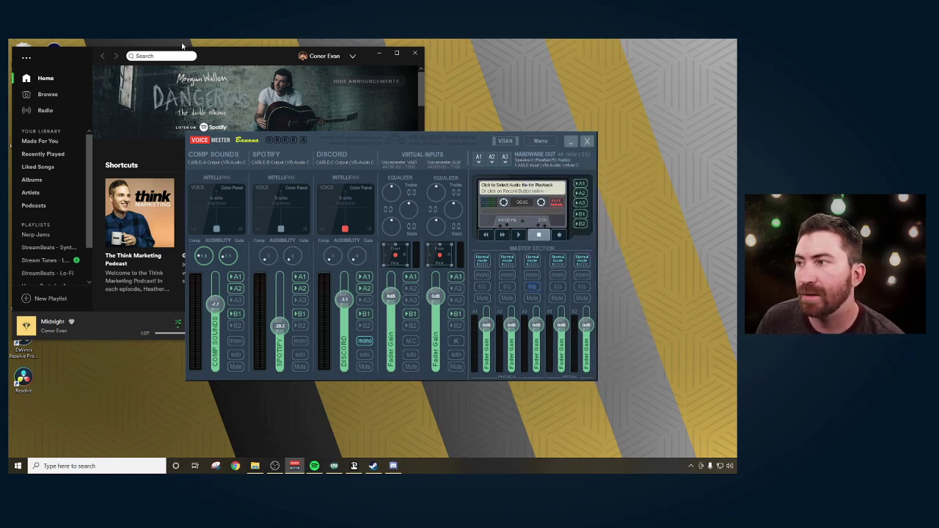
click(232, 55)
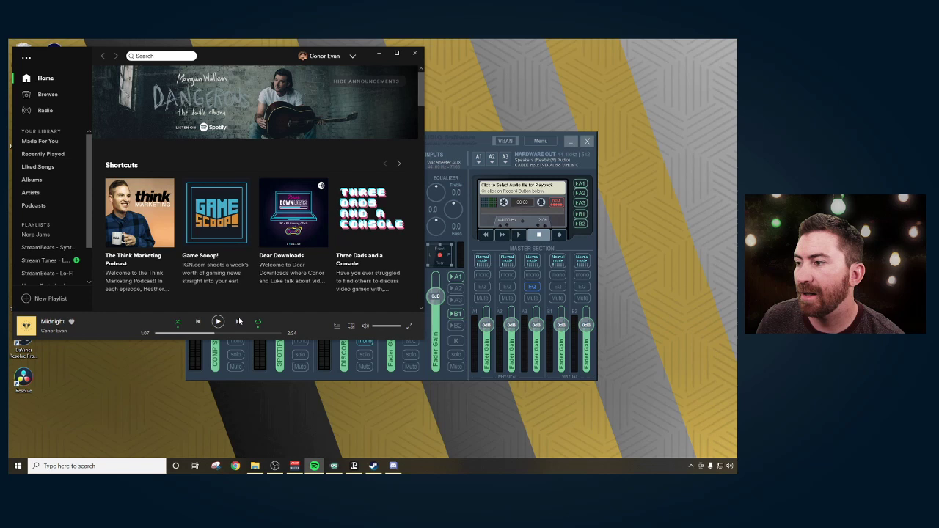
scroll(319, 160, down, 1)
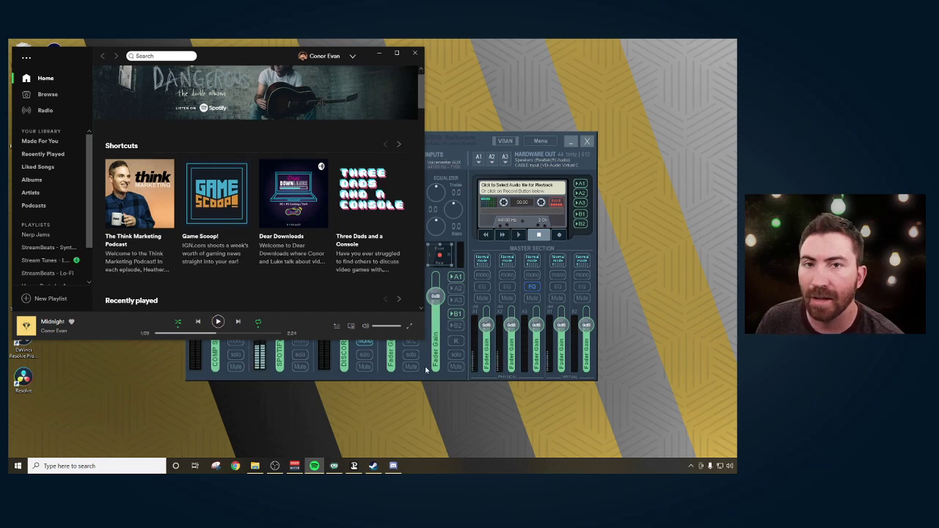
click(117, 467)
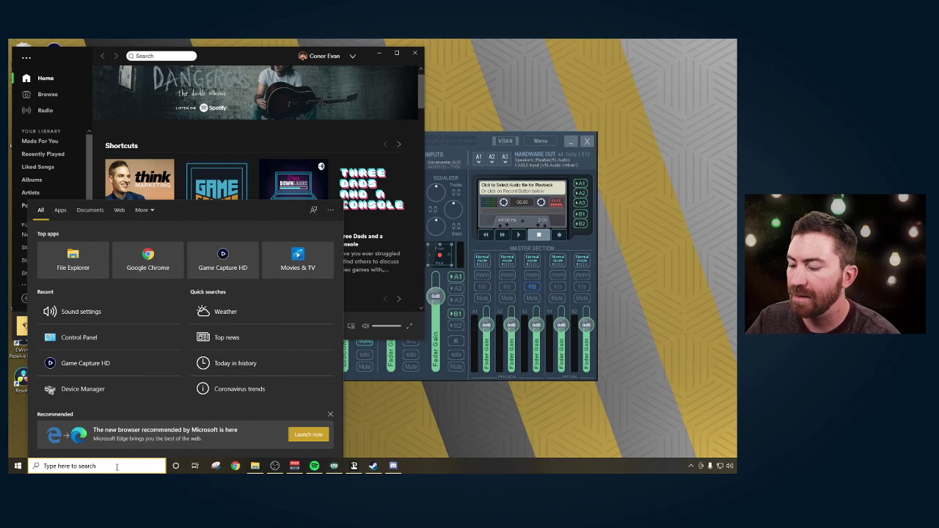
Route Spotify Music's output to CABLE-B Input via Sound settings' app volume and device preferences
text(sound settings)
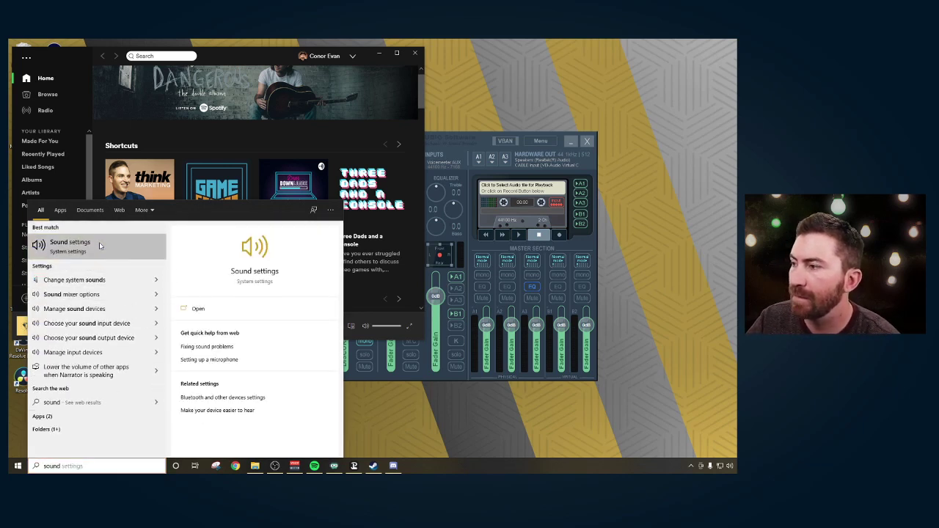
click(100, 246)
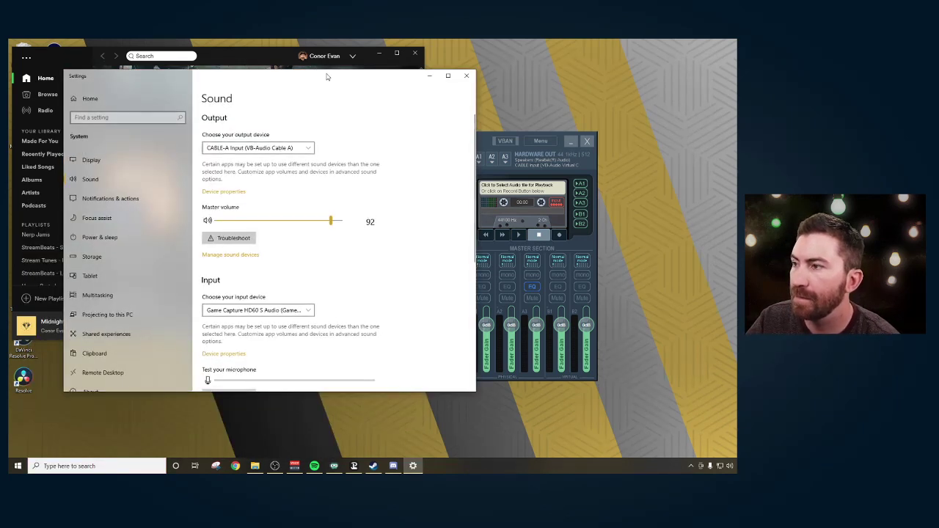
drag(328, 77, 326, 67)
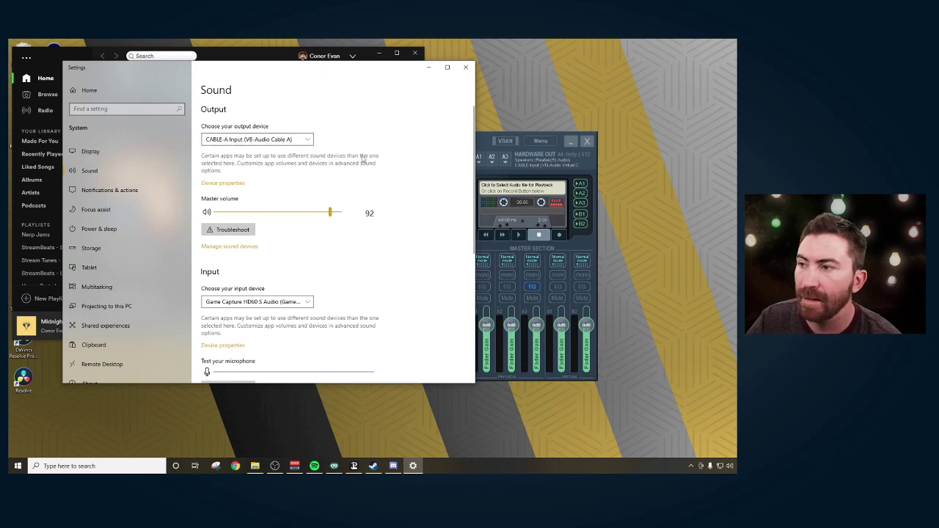
scroll(362, 160, down, 3)
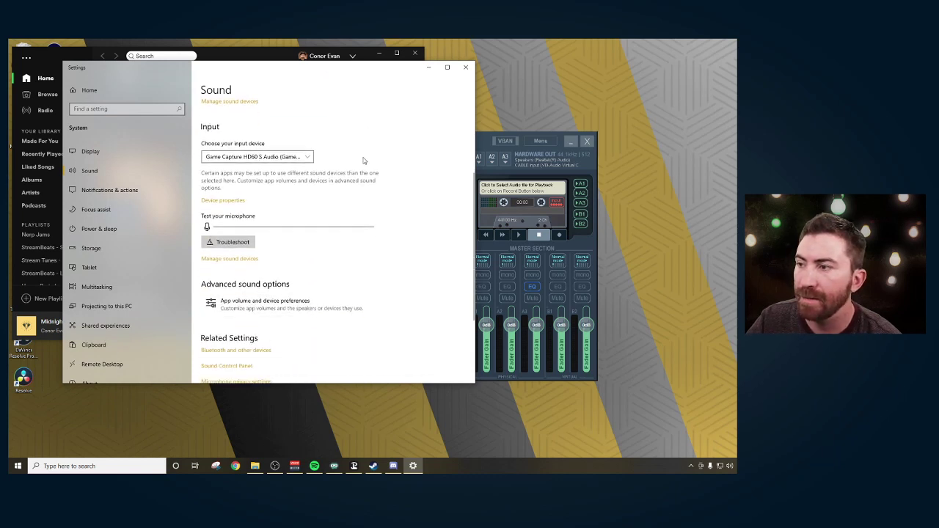
click(271, 306)
scroll(359, 176, down, 3)
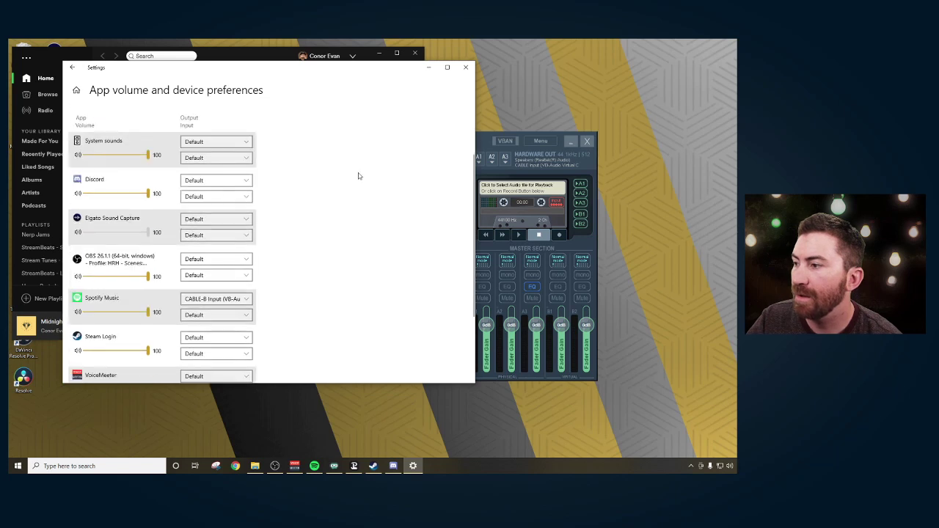
click(243, 299)
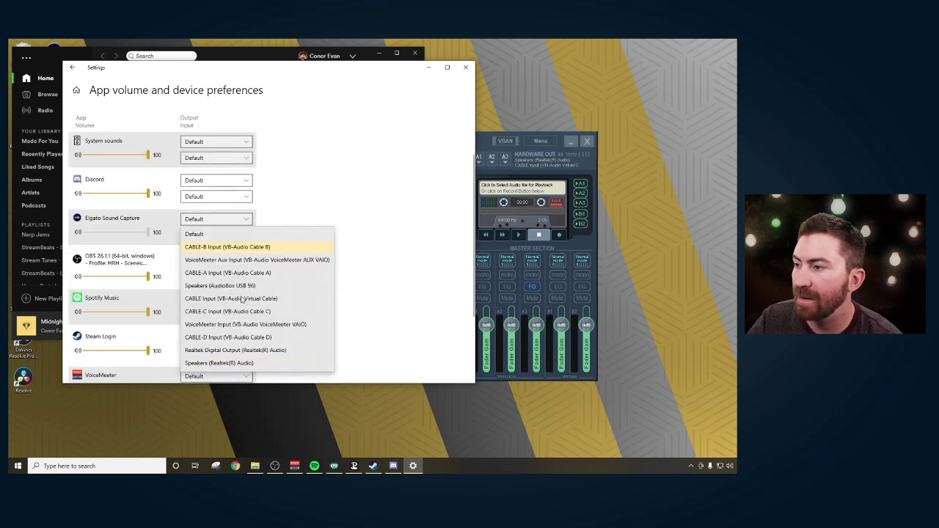
click(215, 248)
Close Windows Settings and bring Discord to the front
scroll(312, 265, up, 3)
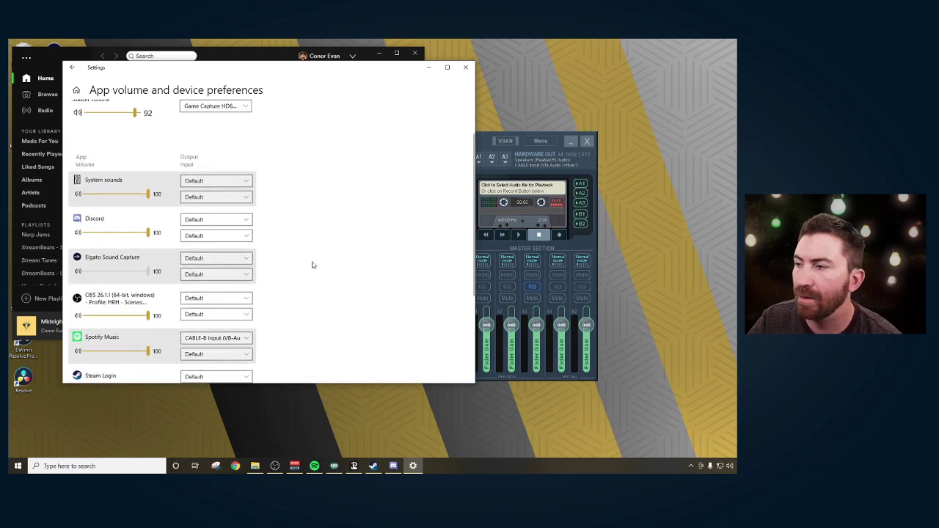
click(463, 69)
click(393, 466)
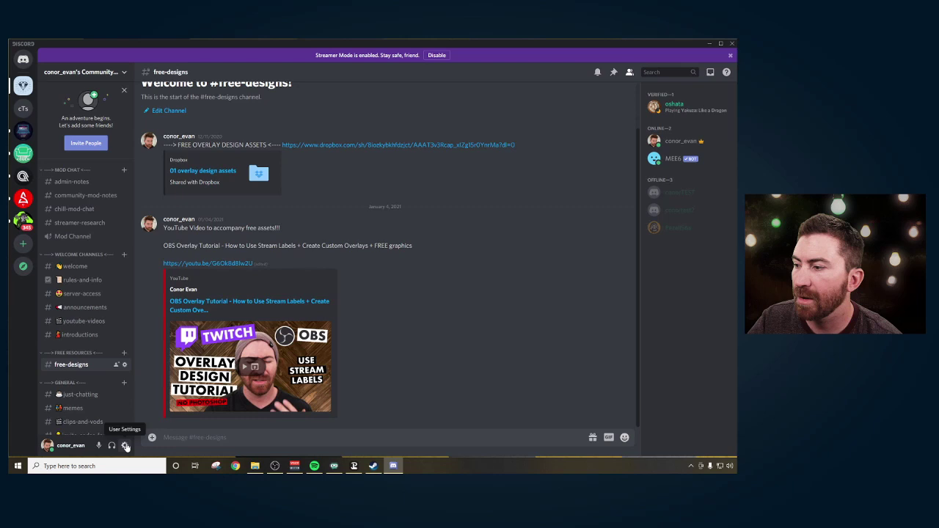
click(126, 446)
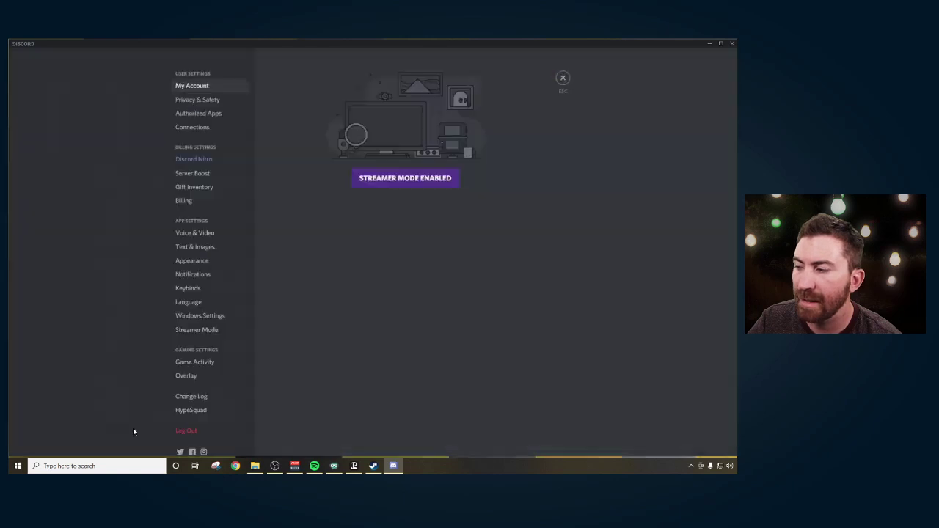
click(202, 234)
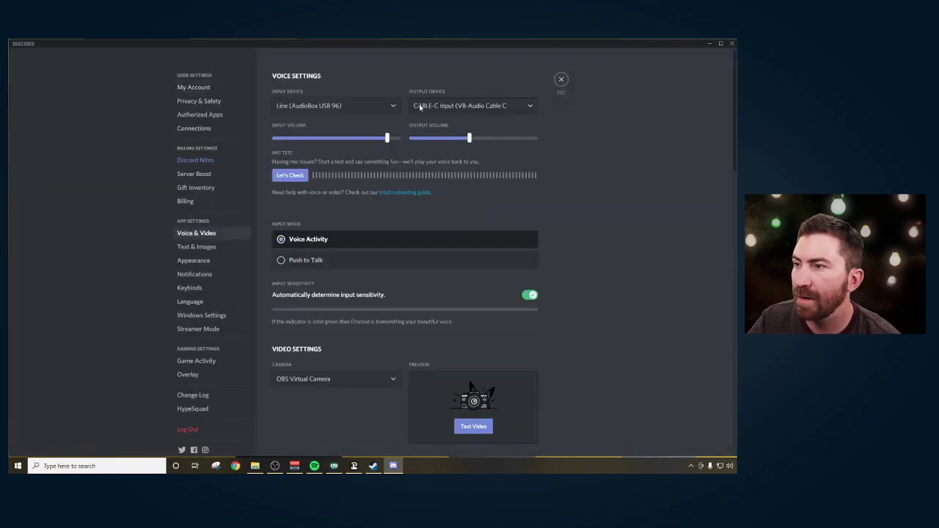
click(469, 107)
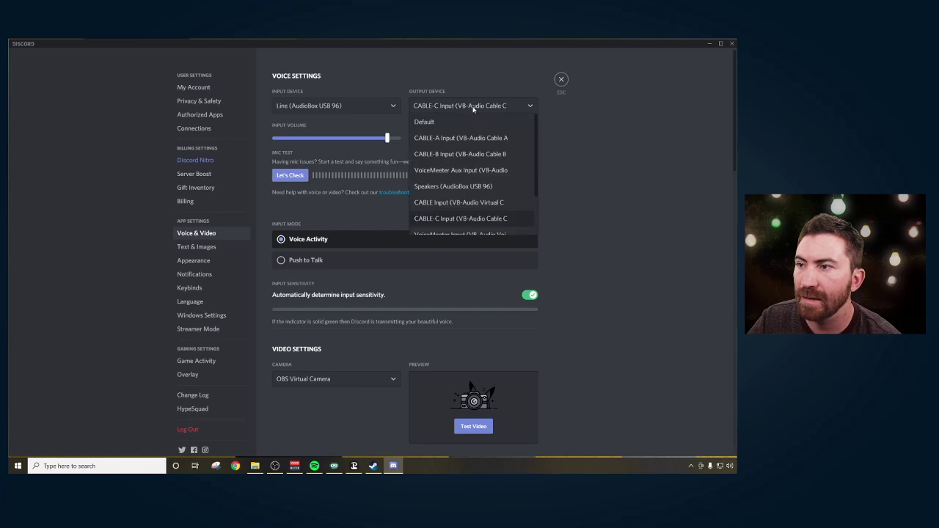
key(Escape)
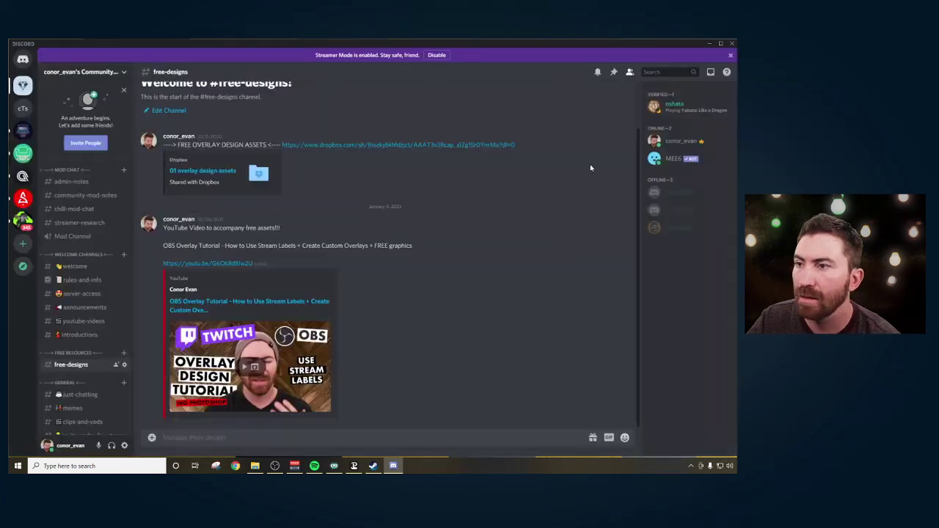
In VoiceMeeter, confirm the COMP SOUNDS strip keeps CABLE-A Output and its name unchanged
click(295, 466)
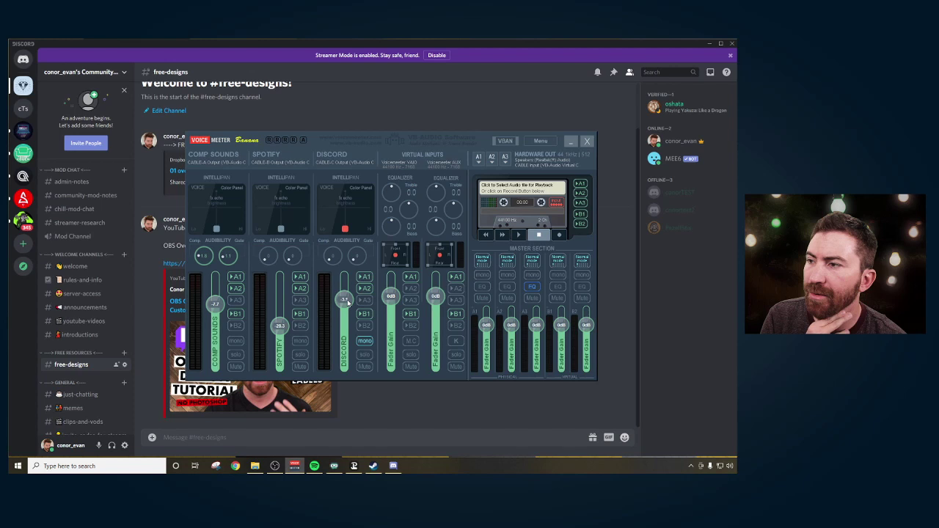
click(214, 163)
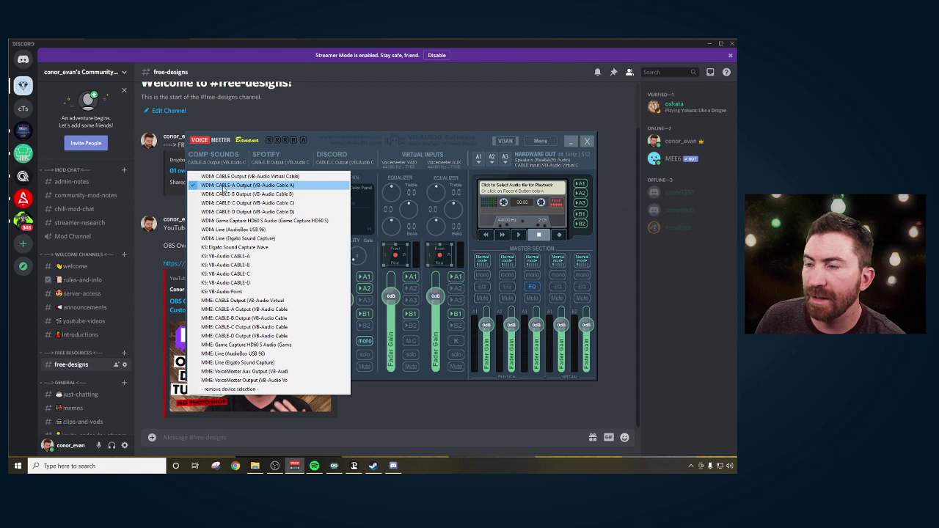
click(221, 186)
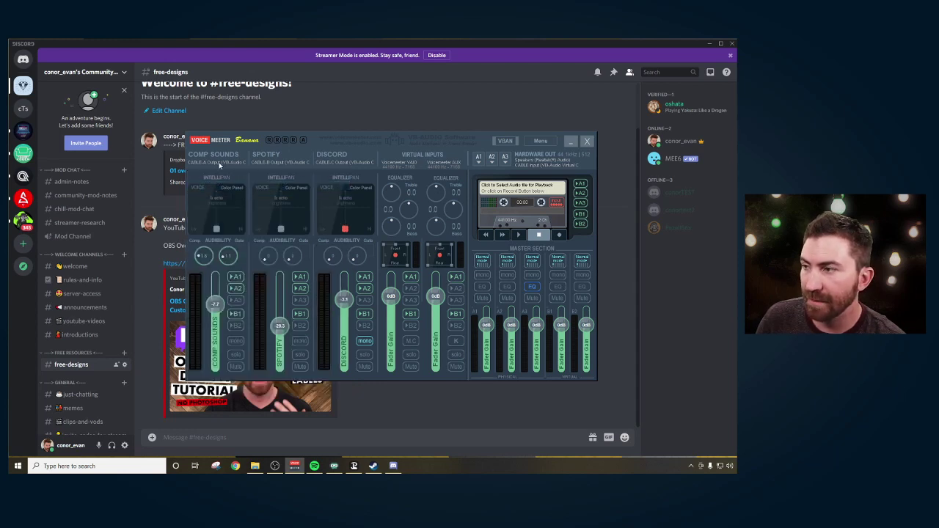
double_click(207, 156)
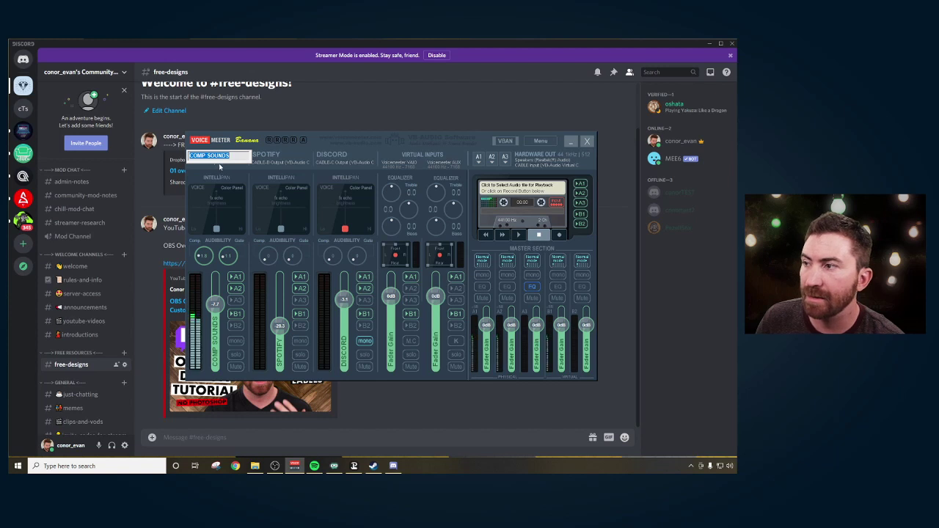
key(Return)
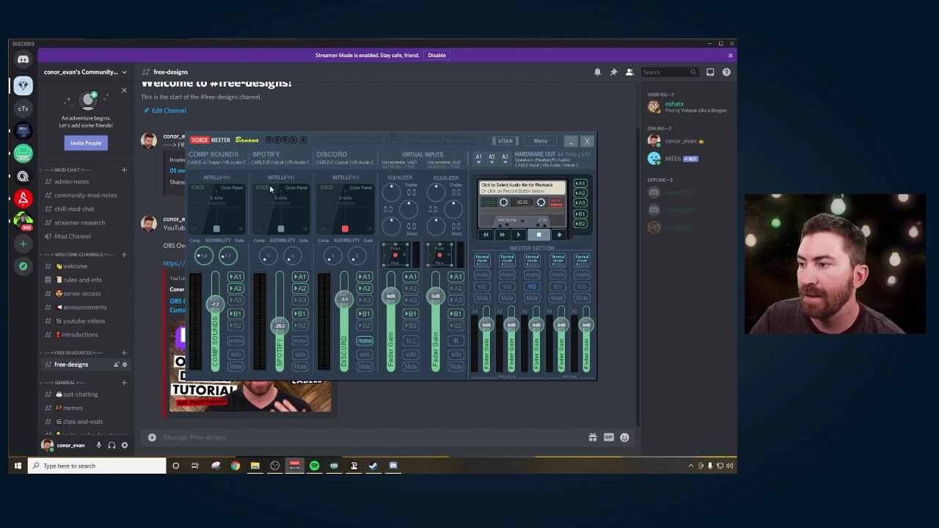
Confirm the SPOTIFY strip uses CABLE-B and the DISCORD strip uses CABLE-C Output
click(263, 163)
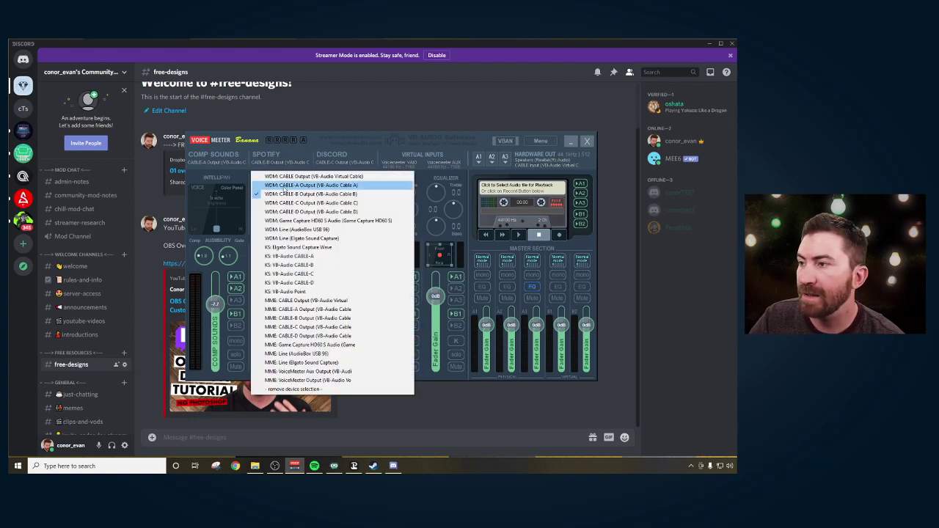
click(282, 193)
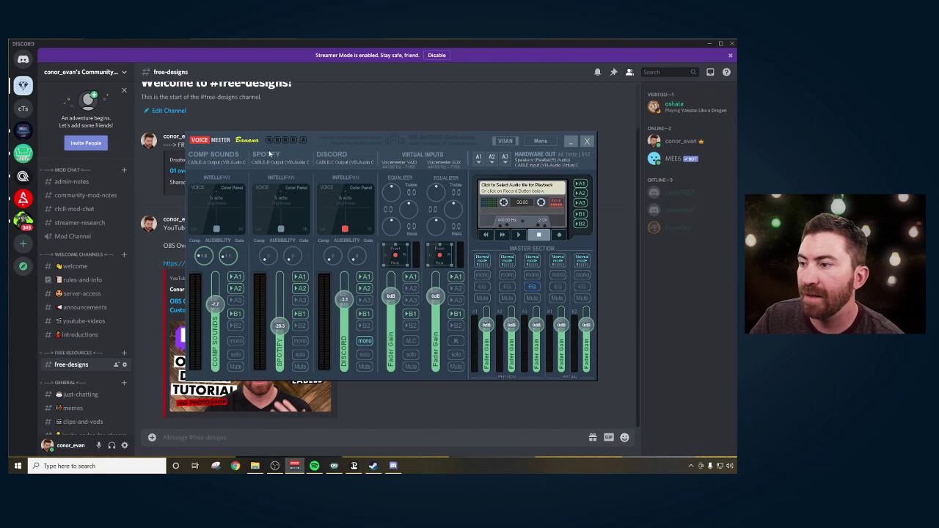
click(344, 163)
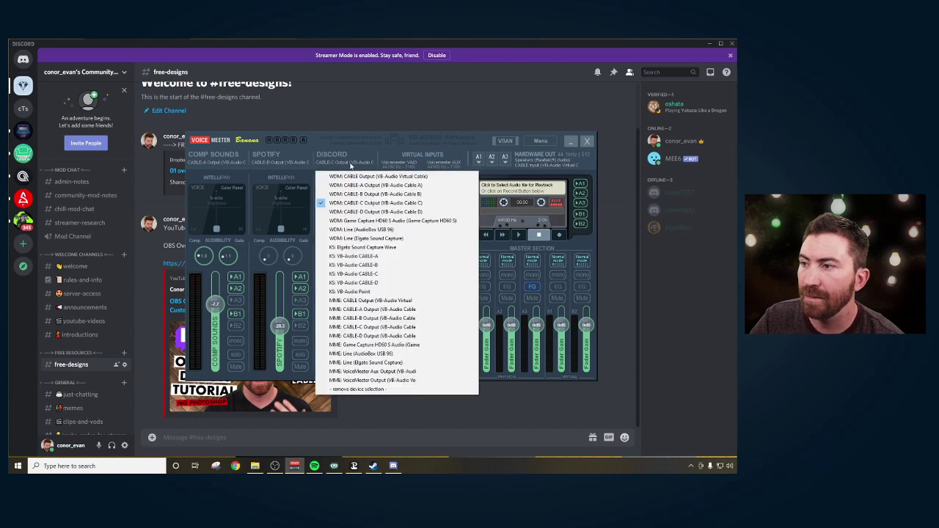
click(374, 203)
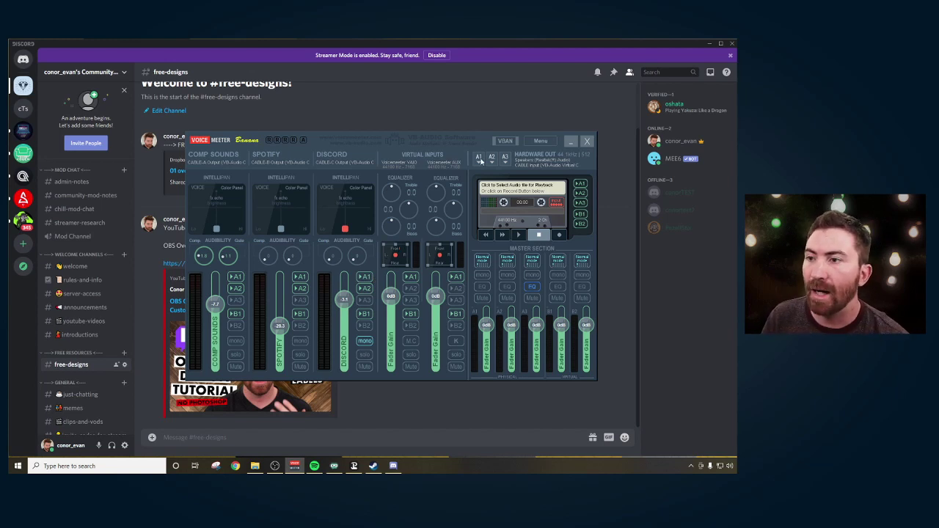
Confirm A1 on WDM Speakers (Realtek) and A2 on MME CABLE Input, then switch to OBS Studio
click(480, 163)
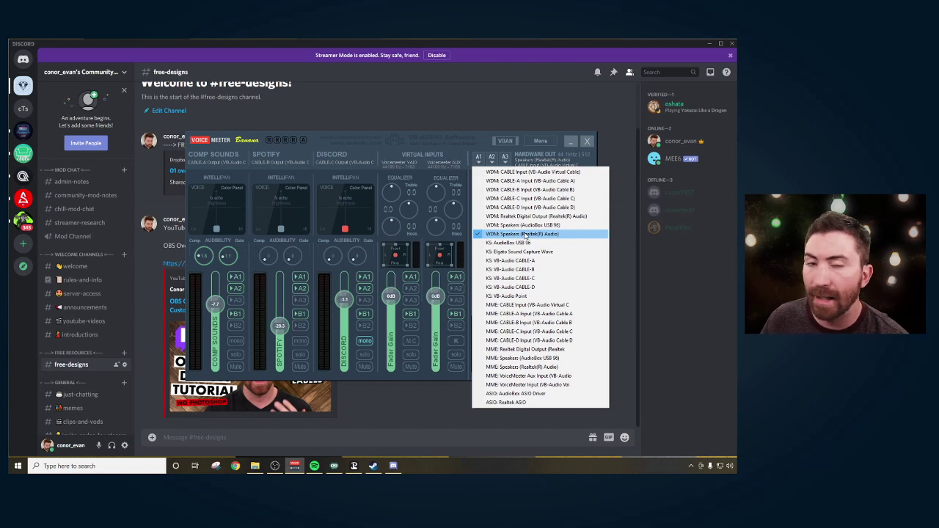
click(526, 234)
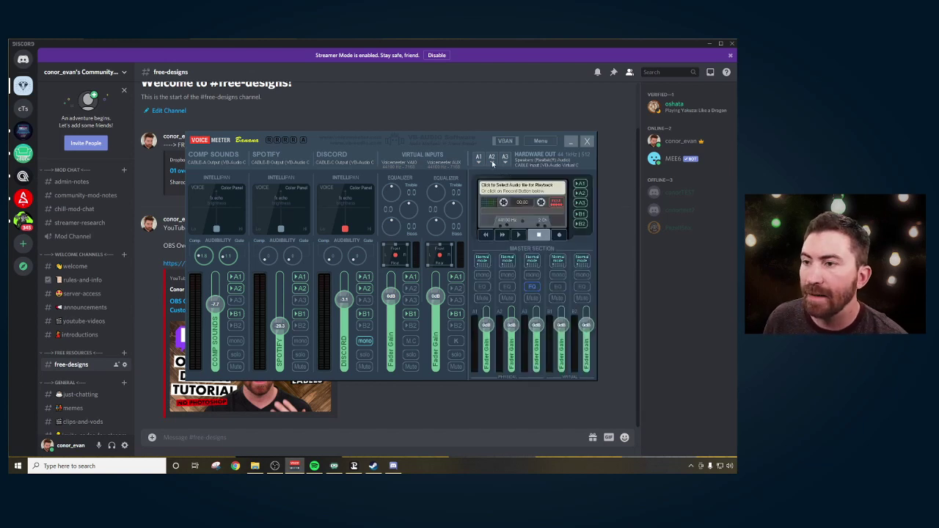
click(492, 160)
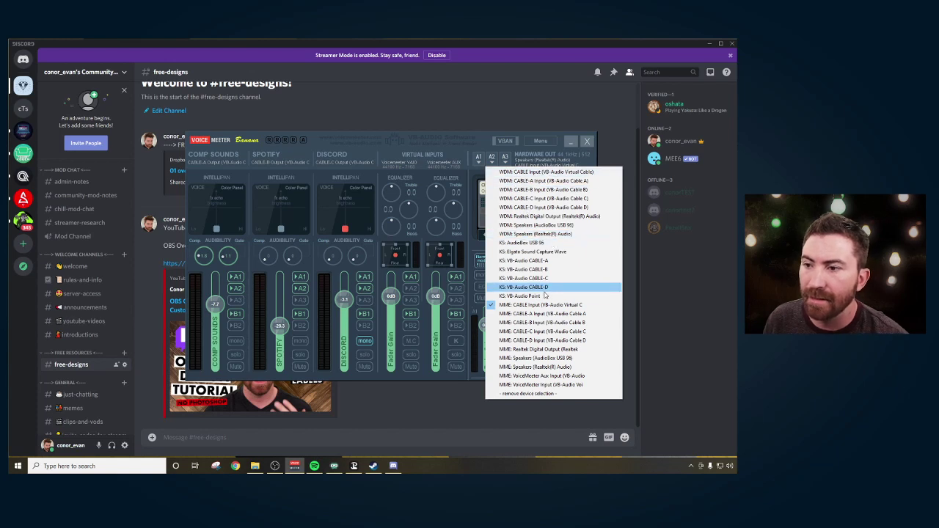
click(607, 292)
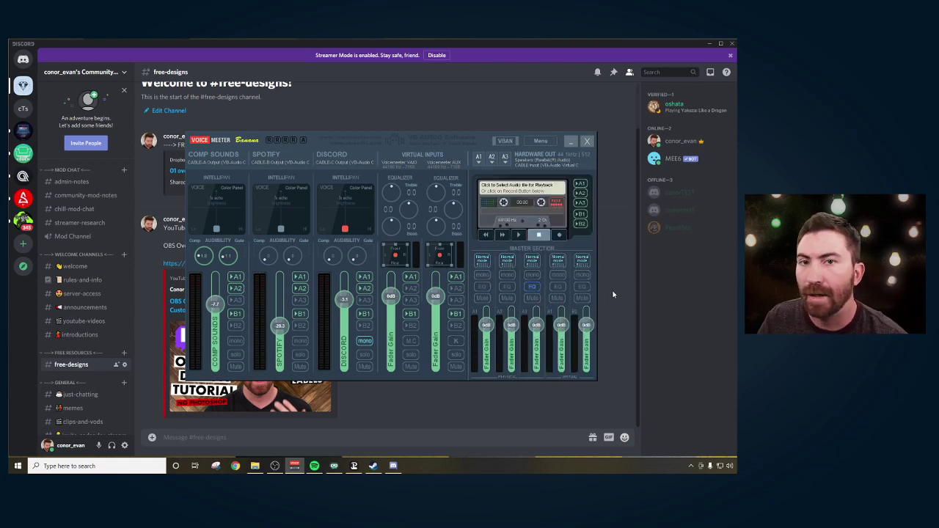
click(274, 466)
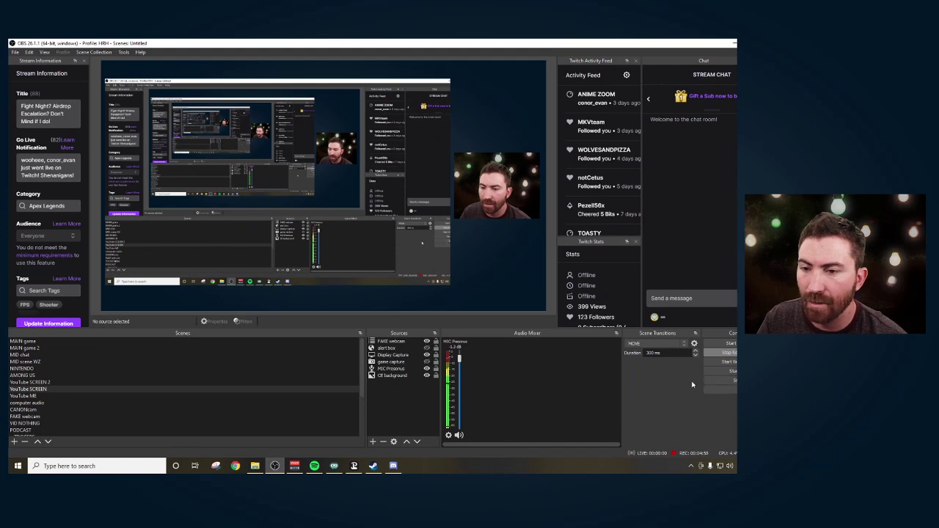
click(705, 380)
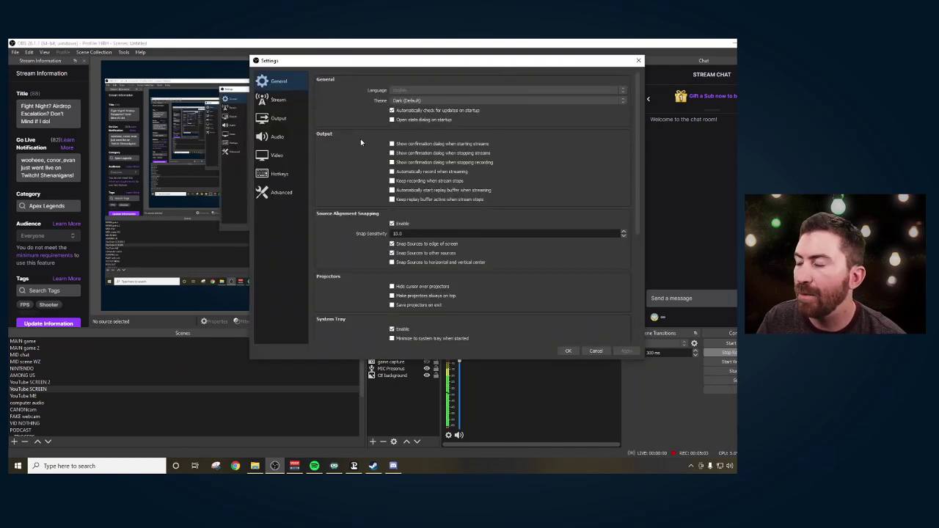
click(277, 137)
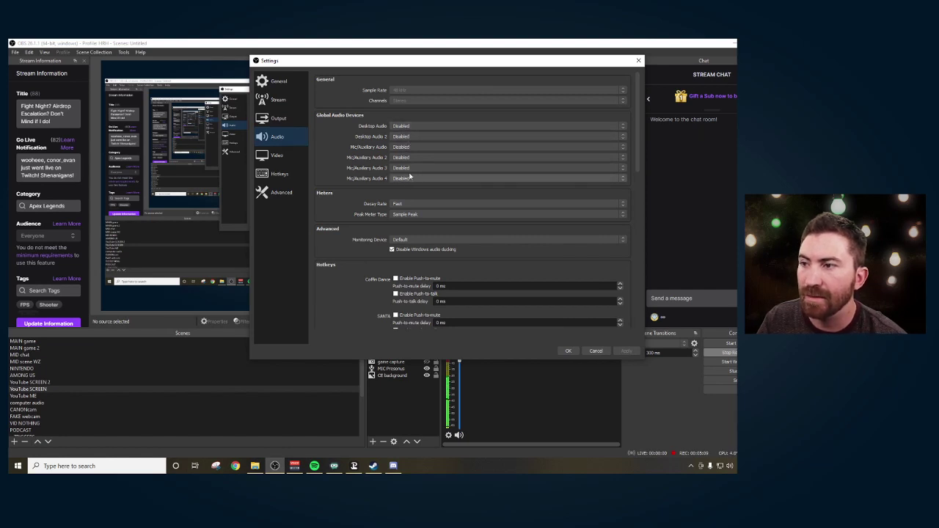
key(Escape)
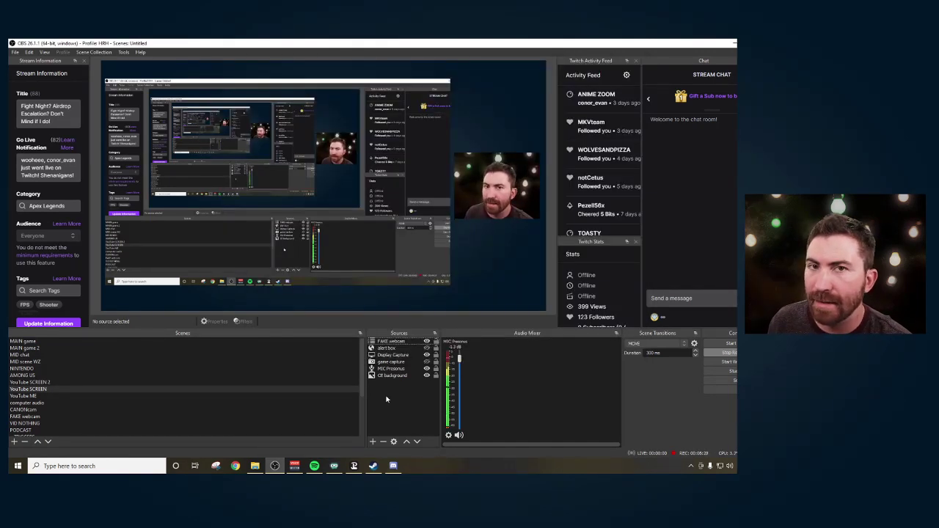
Add an Audio Output Capture source to the scene named 'Voicemeeter'
right_click(402, 397)
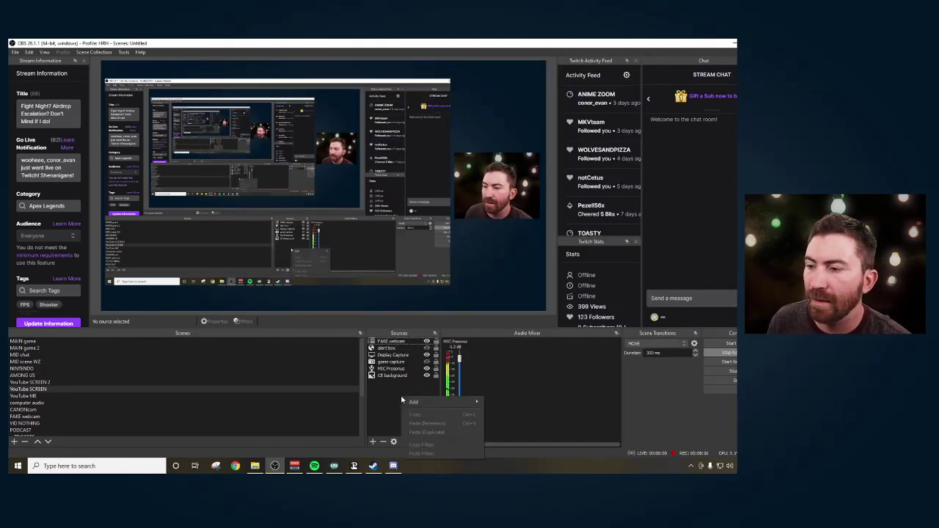
mouse_move(414, 404)
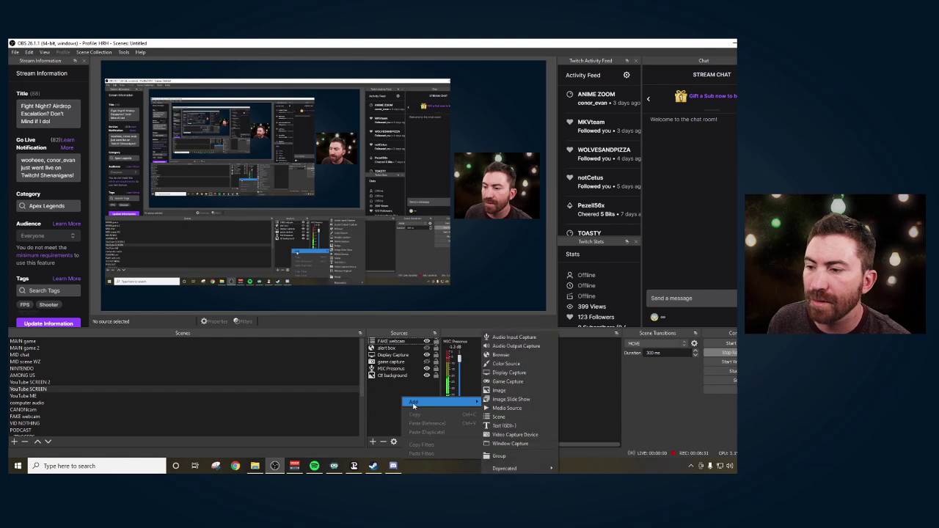
click(519, 346)
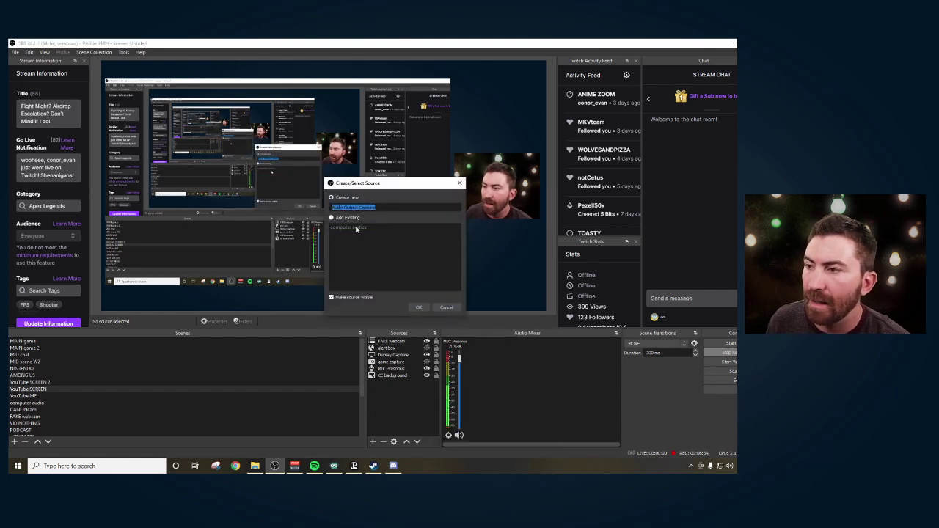
text(comp)
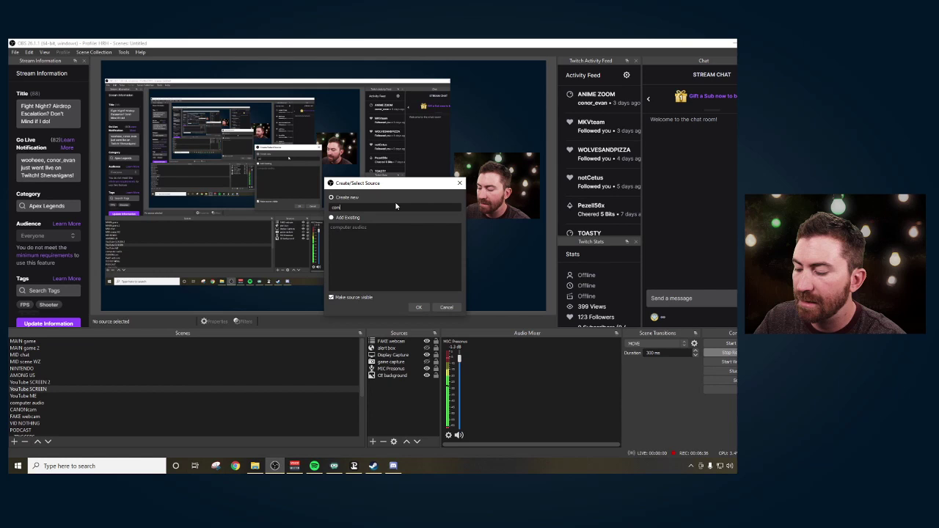
text(uter mic)
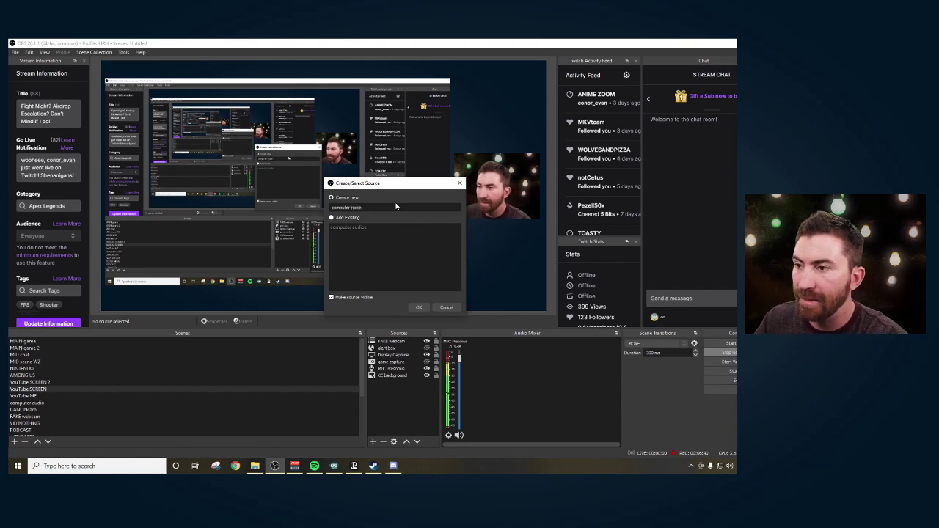
key(BackSpace)
key(BackSpace)
key(BackSpace)
key(BackSpace)
key(BackSpace)
key(BackSpace)
key(BackSpace)
key(BackSpace)
key(BackSpace)
key(BackSpace)
key(BackSpace)
key(BackSpace)
key(BackSpace)
key(BackSpace)
text(Voicemeeter)
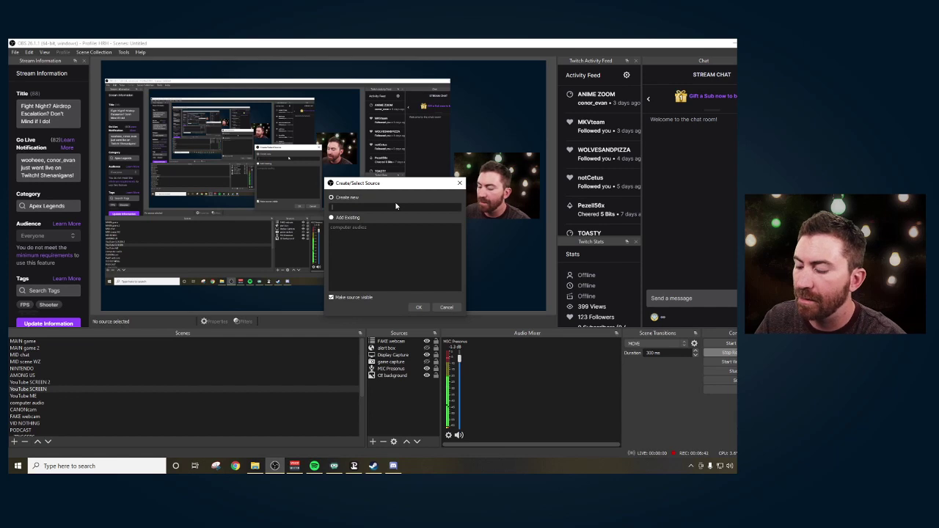
key(Return)
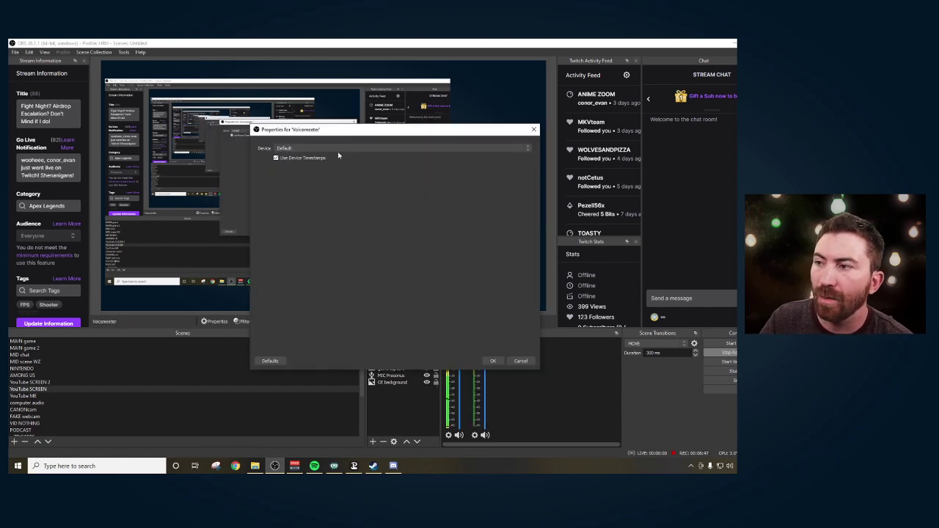
Set the Voicemeeter source's device to CABLE Input (VB-Audio Virtual Cable) and save
click(336, 149)
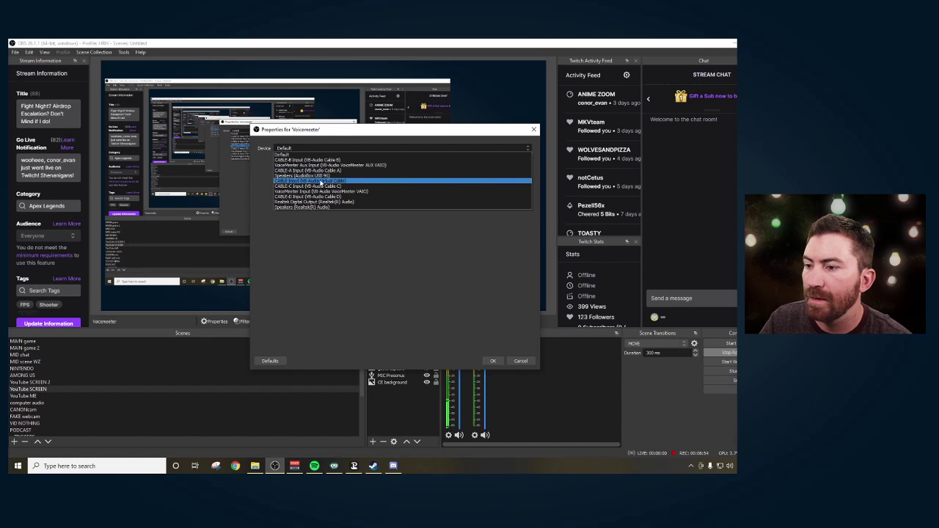
click(321, 181)
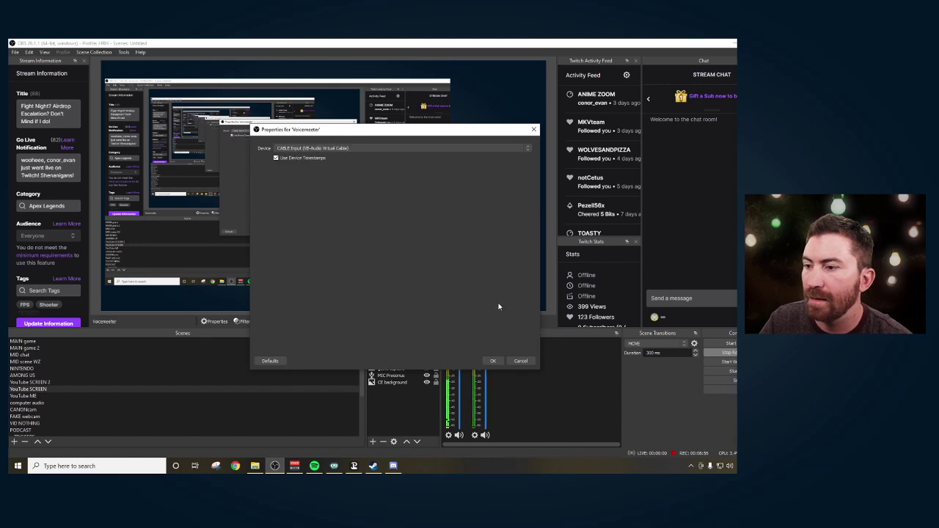
click(493, 361)
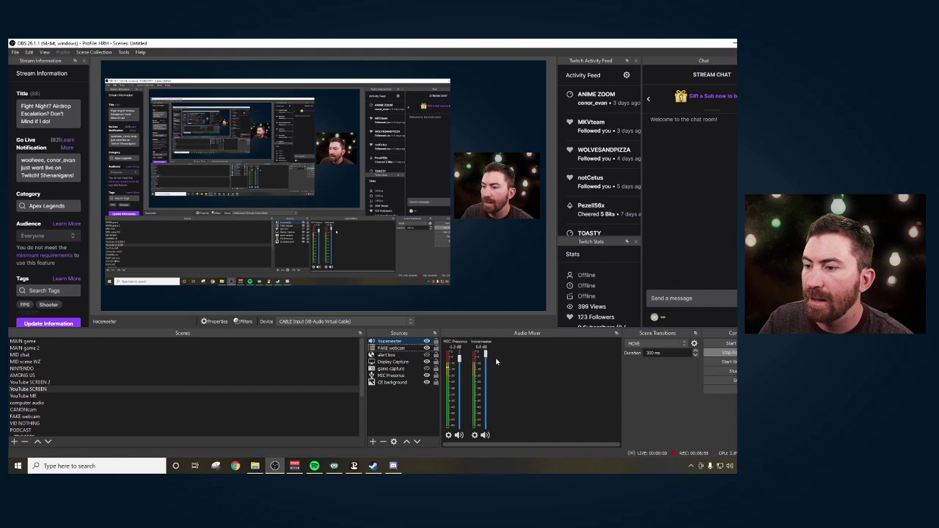
Start the track Midnight playing in Spotify, then return to OBS to watch the Voicemeeter meter
click(314, 466)
click(218, 322)
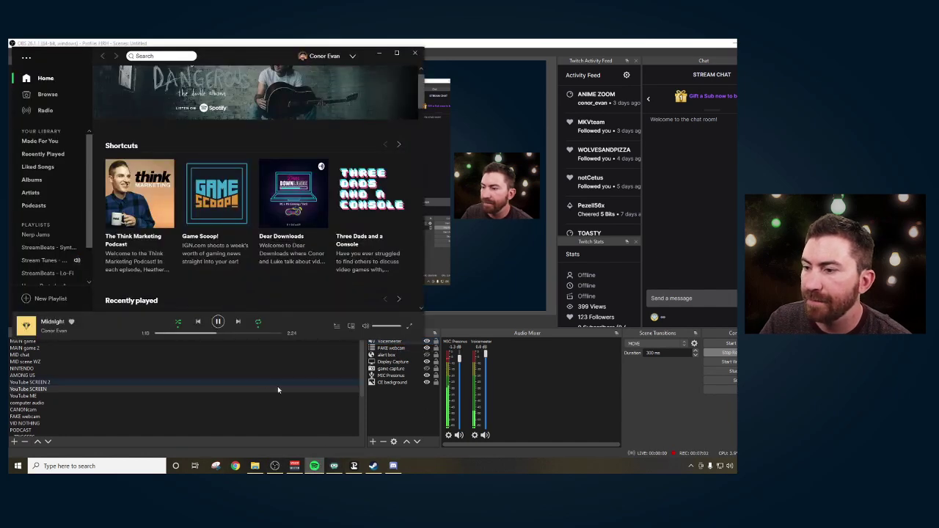
click(423, 408)
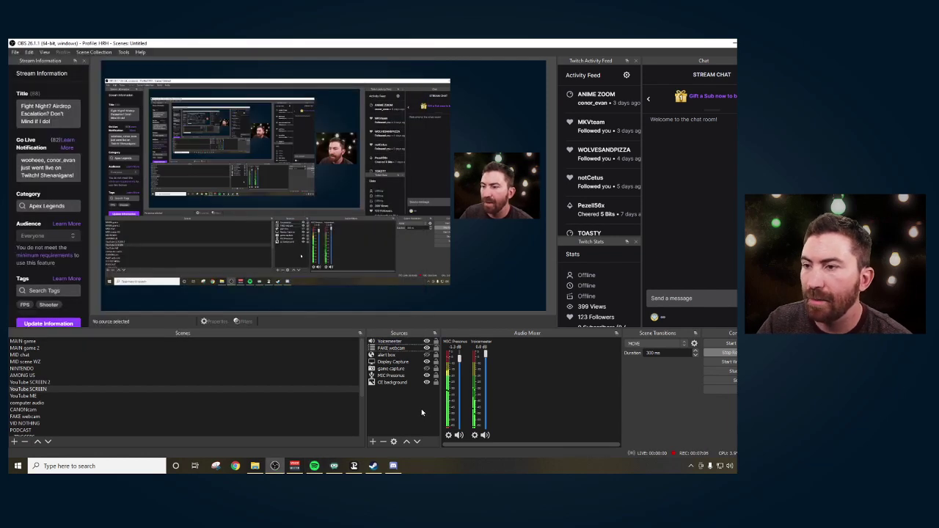